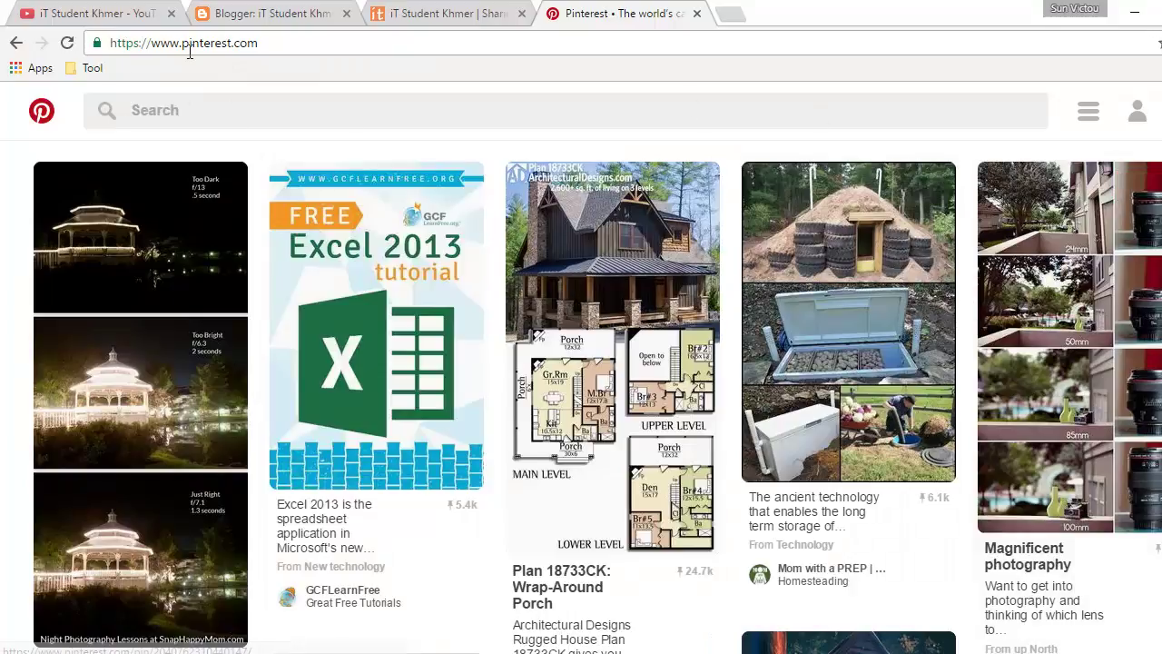
# Open the Pinterest profile of the signed-in account and go to its account settings.
pyautogui.click(143, 45)
pyautogui.click(264, 43)
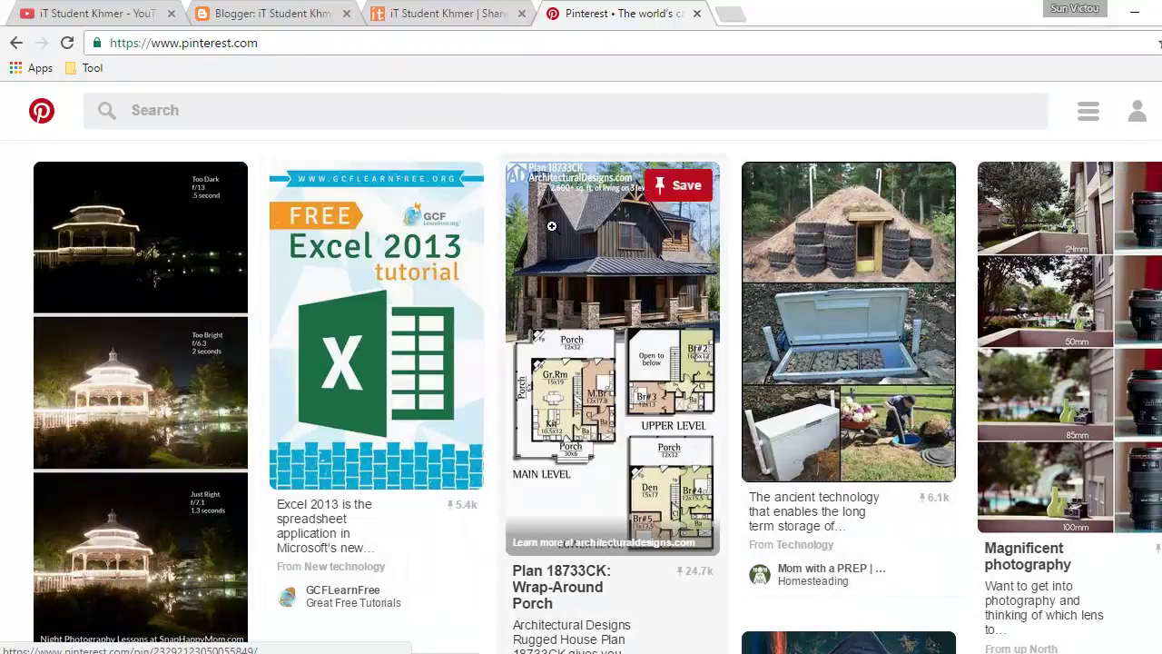
pyautogui.click(1136, 123)
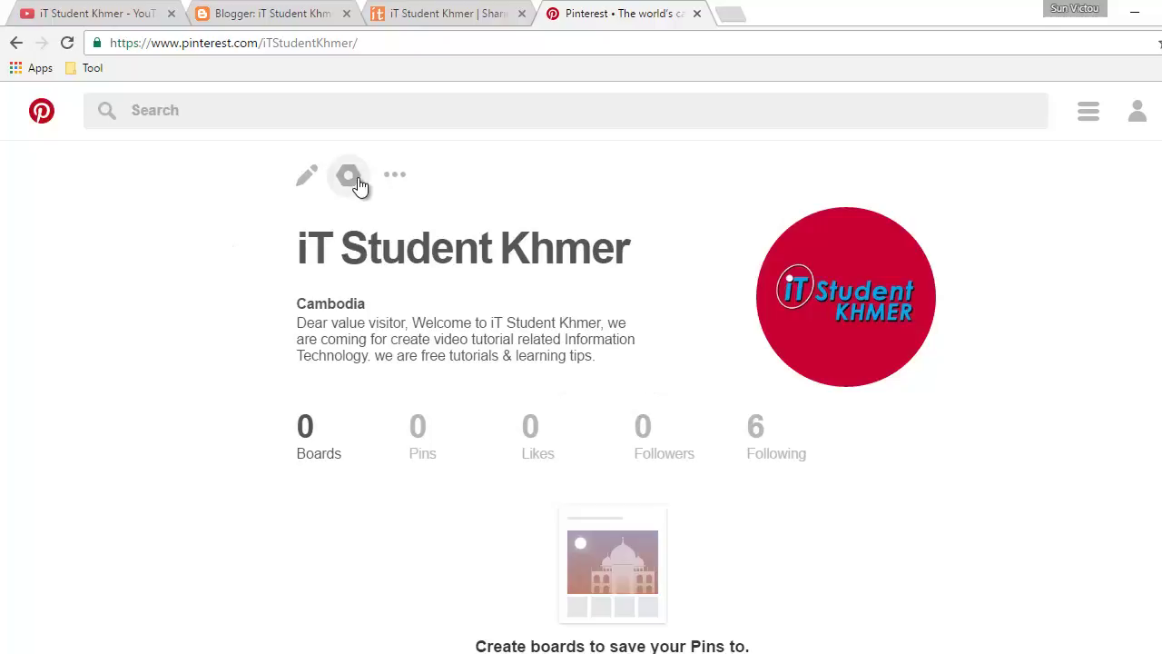
pyautogui.click(448, 9)
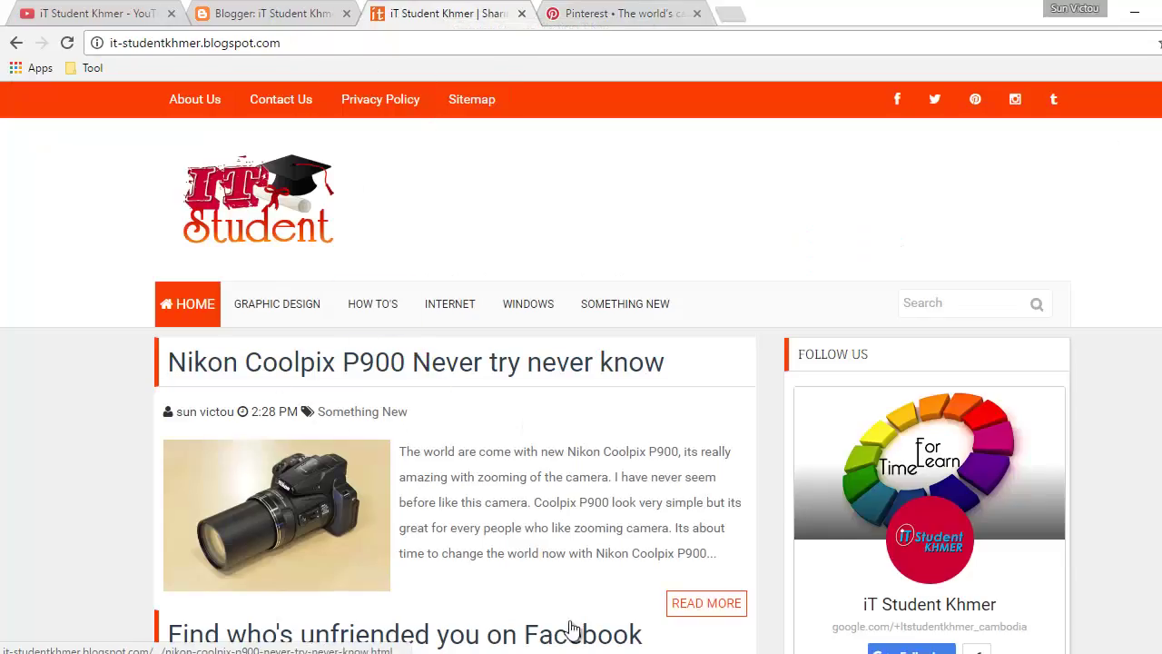
pyautogui.click(650, 9)
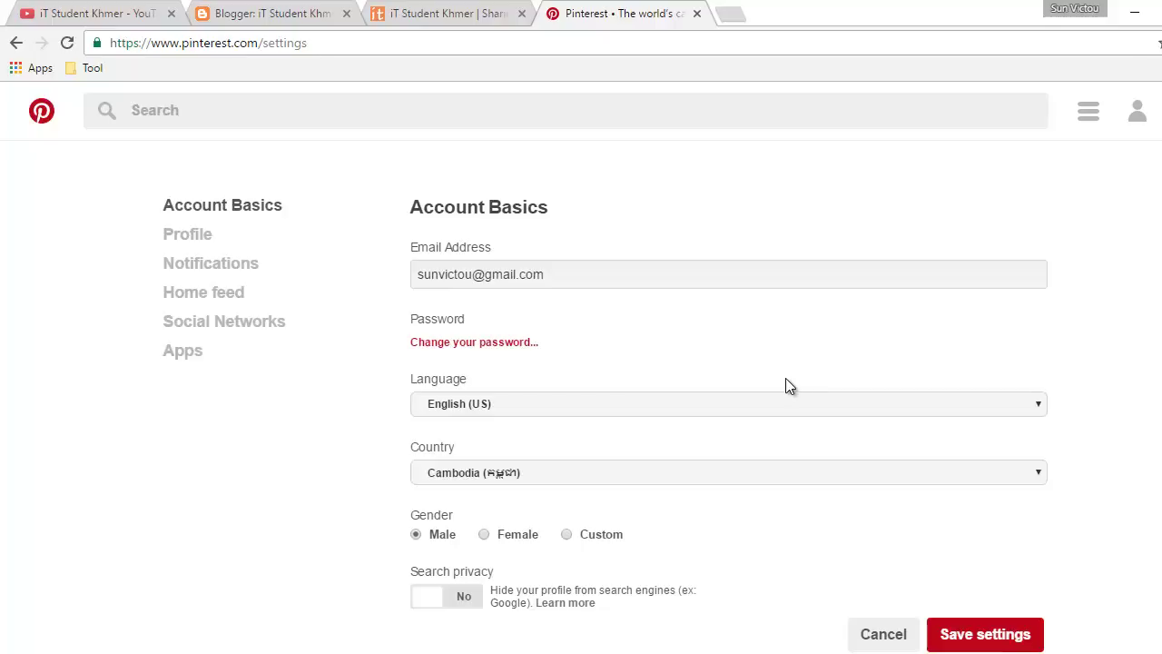
# Look through the account settings from Account Basics down to Apps.
pyautogui.scroll(-5, 786, 378)
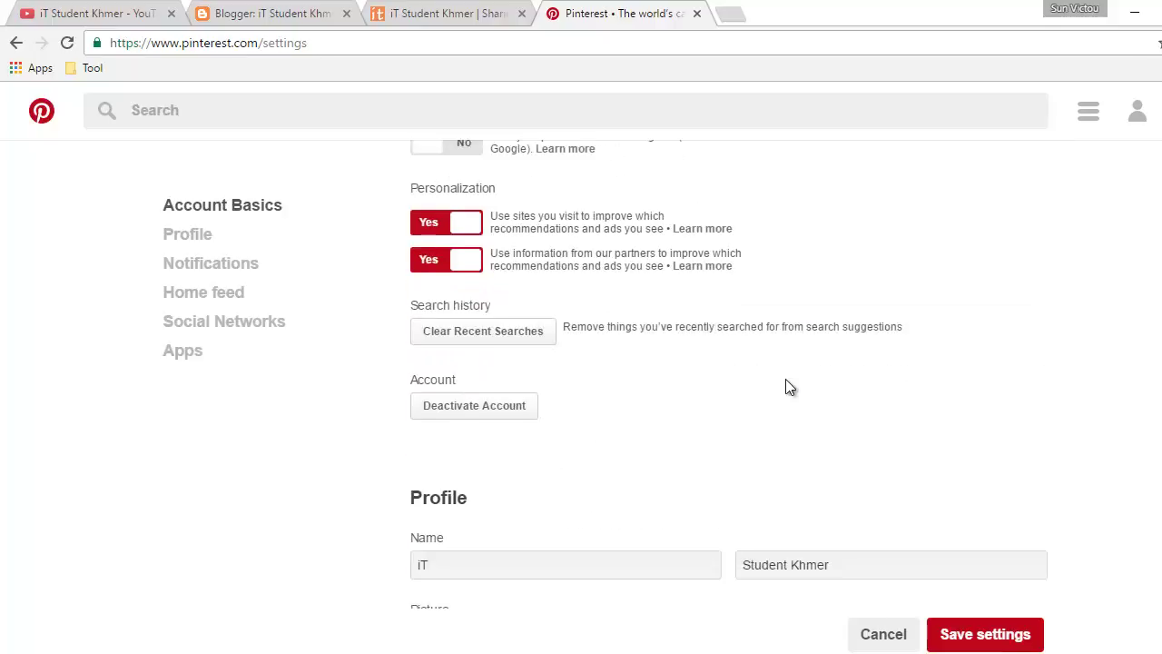
pyautogui.scroll(-3, 785, 379)
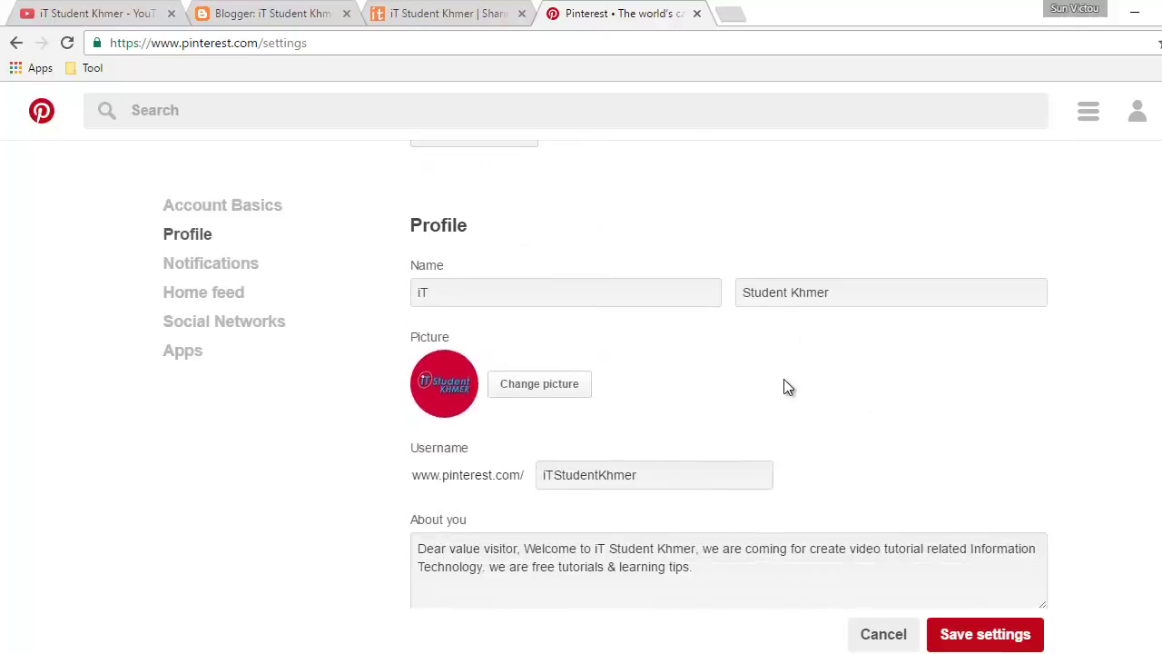
pyautogui.scroll(4, 784, 379)
pyautogui.scroll(4, 782, 380)
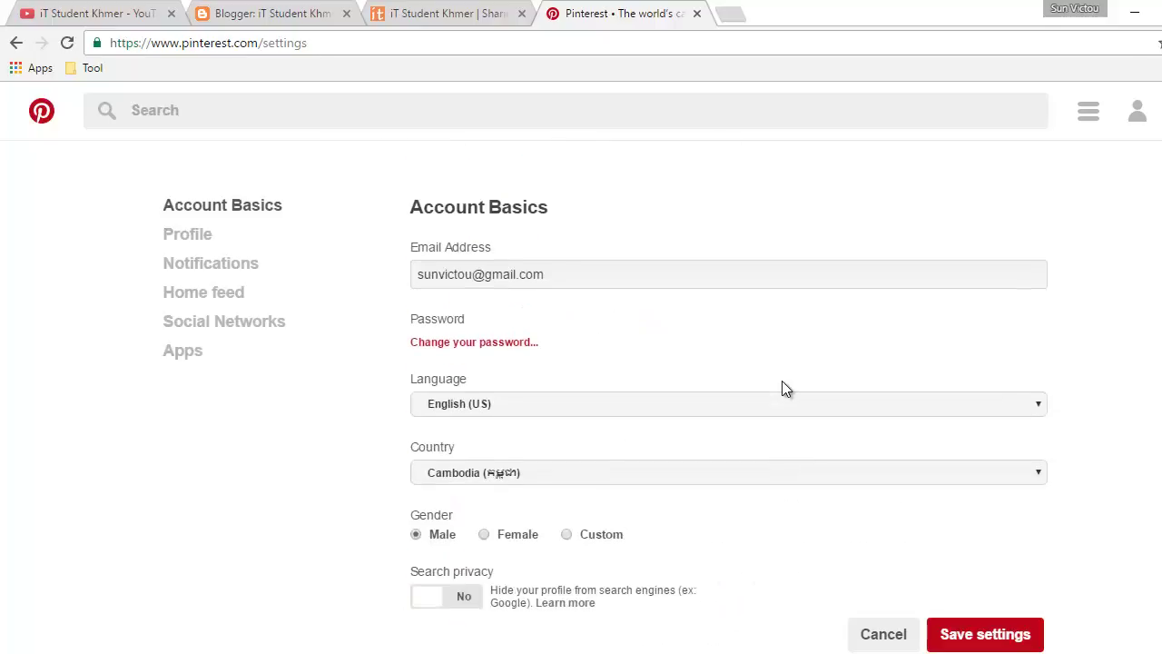
pyautogui.scroll(-1, 783, 381)
pyautogui.scroll(-12, 785, 392)
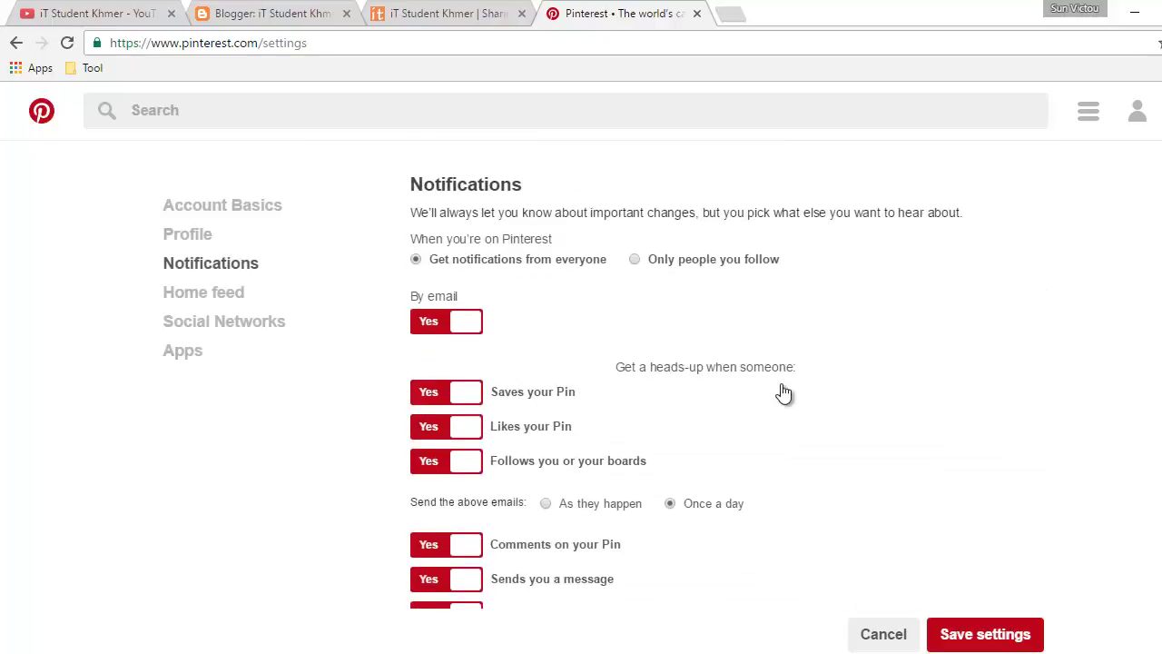
pyautogui.scroll(-13, 785, 392)
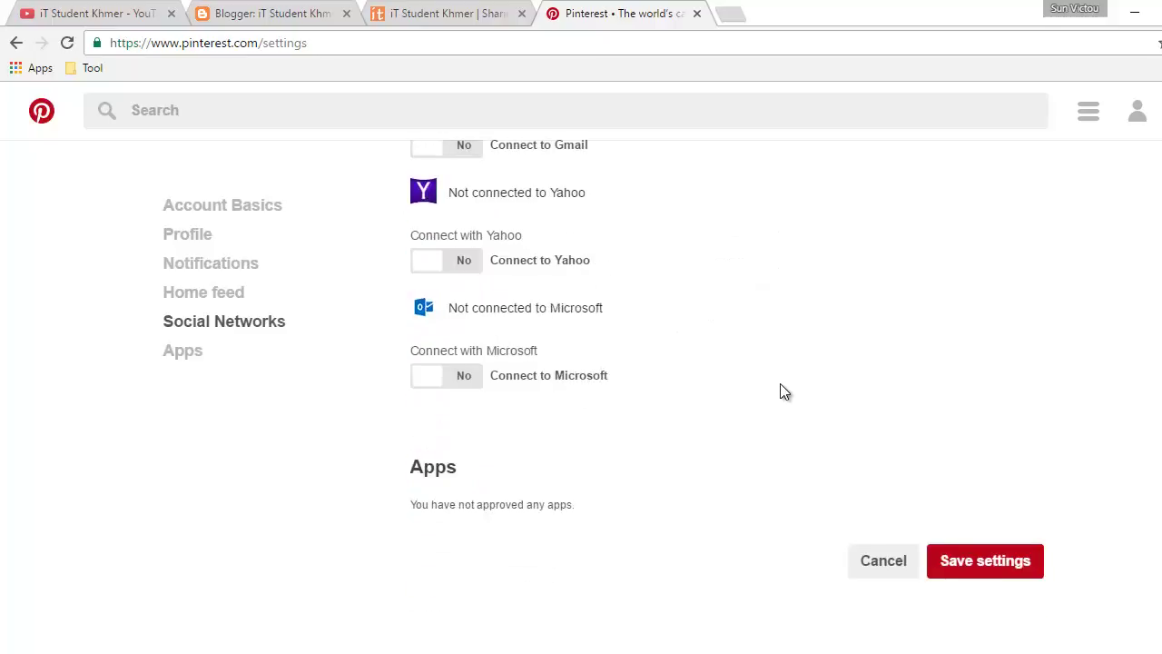
pyautogui.scroll(7, 781, 392)
pyautogui.scroll(8, 779, 392)
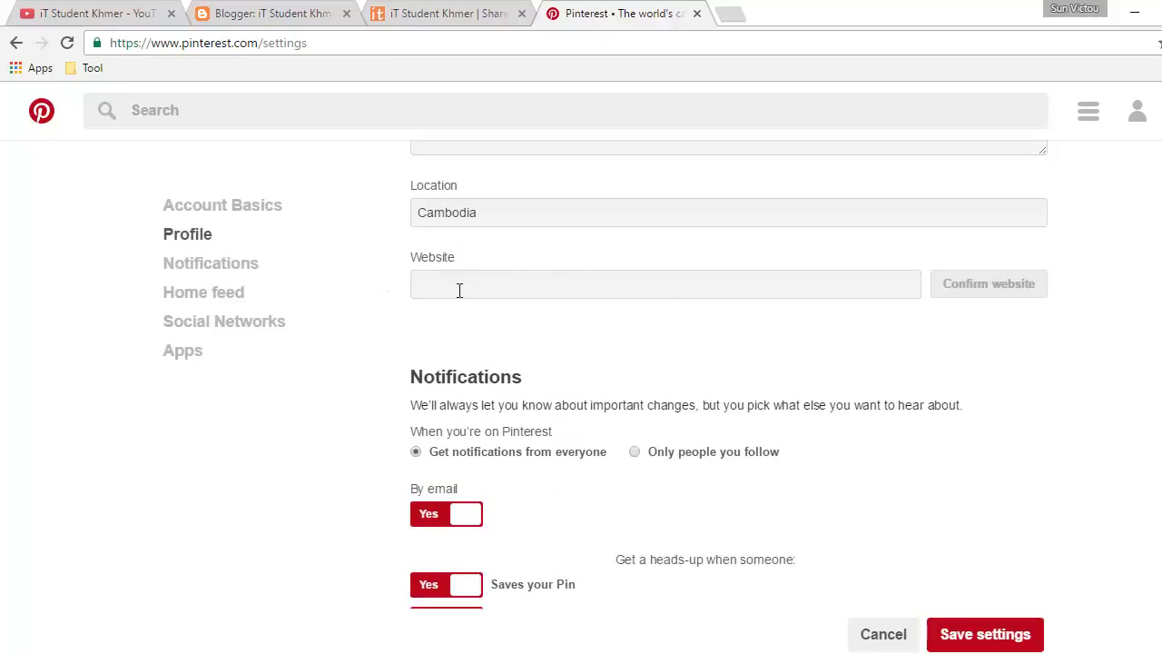
pyautogui.click(458, 288)
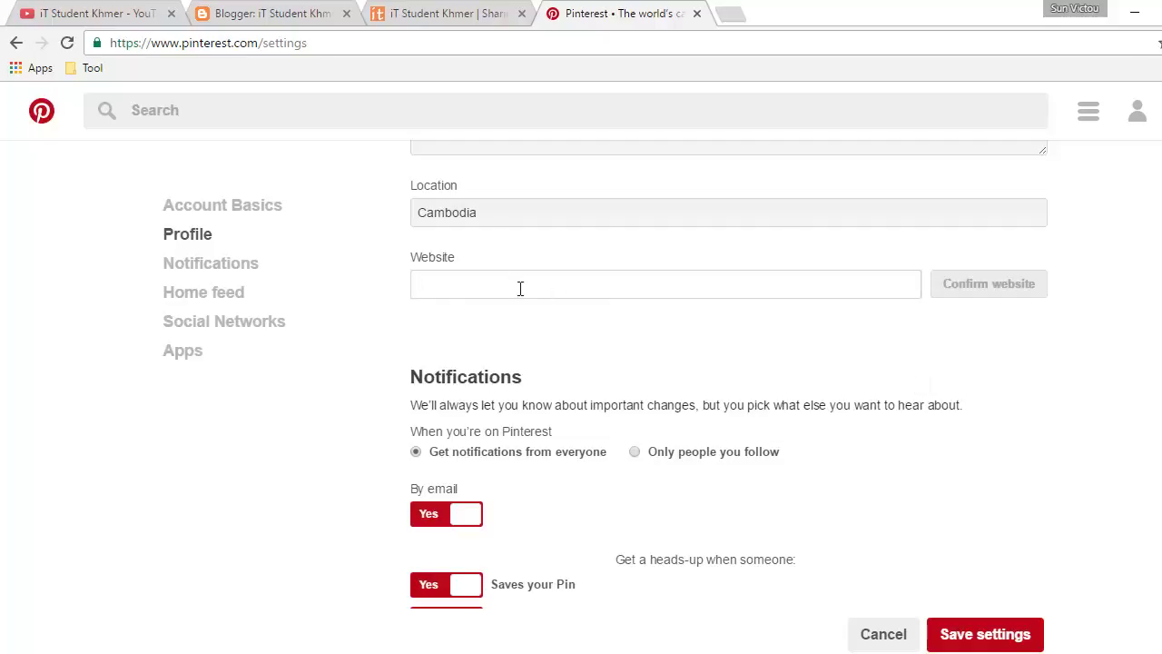
pyautogui.click(427, 13)
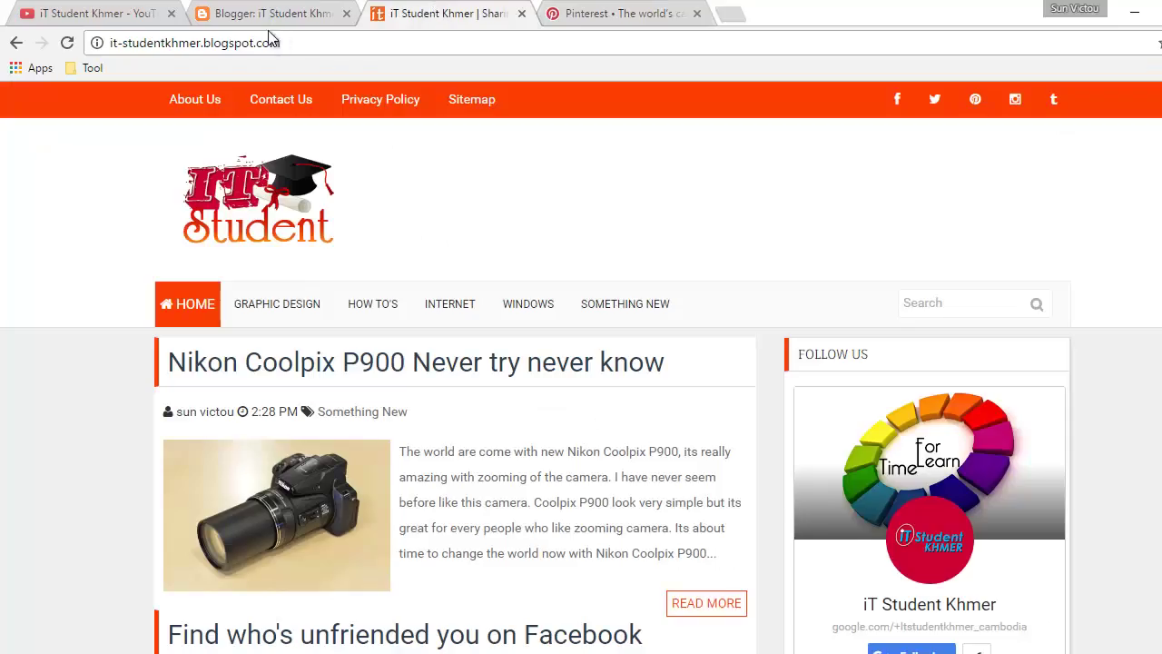
pyautogui.click(191, 42)
pyautogui.rightClick(188, 41)
pyautogui.click(231, 109)
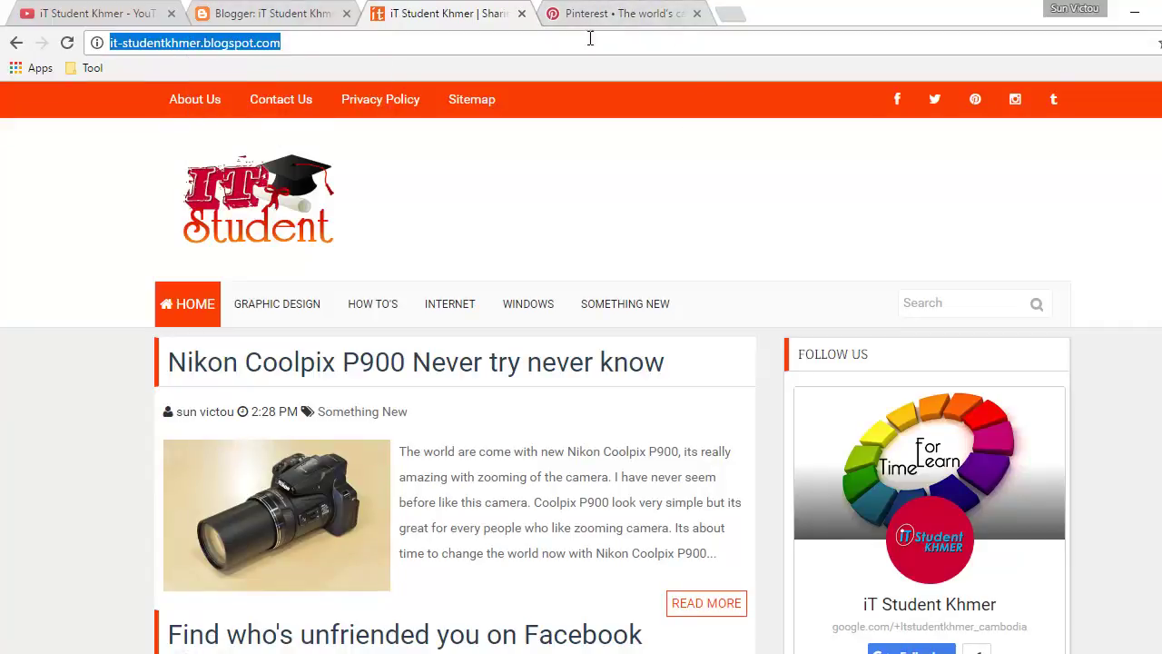
pyautogui.click(612, 11)
pyautogui.rightClick(427, 289)
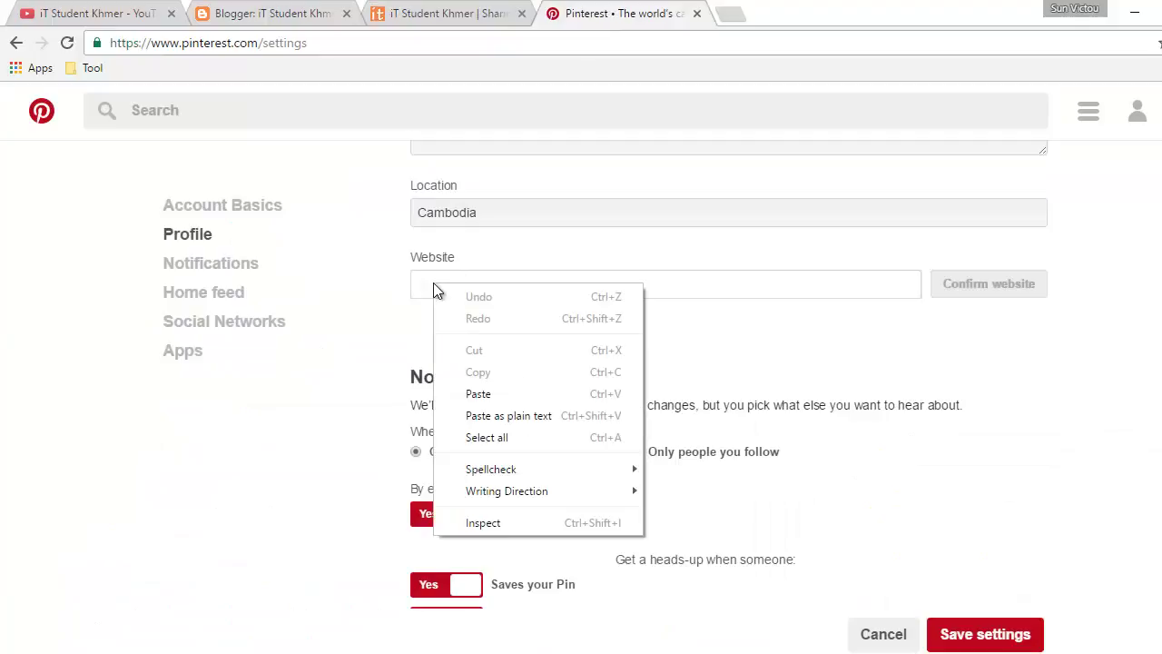
pyautogui.click(495, 395)
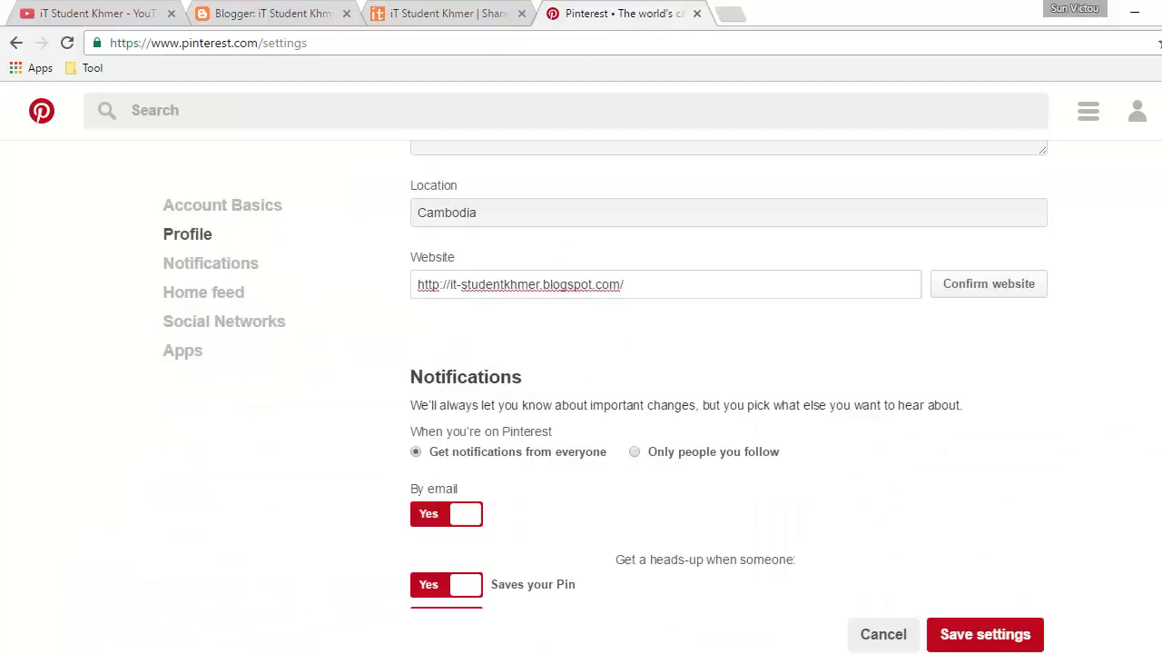
# Start confirming the website and copy the complete p:domain_verify meta tag that Pinterest provides.
pyautogui.click(982, 287)
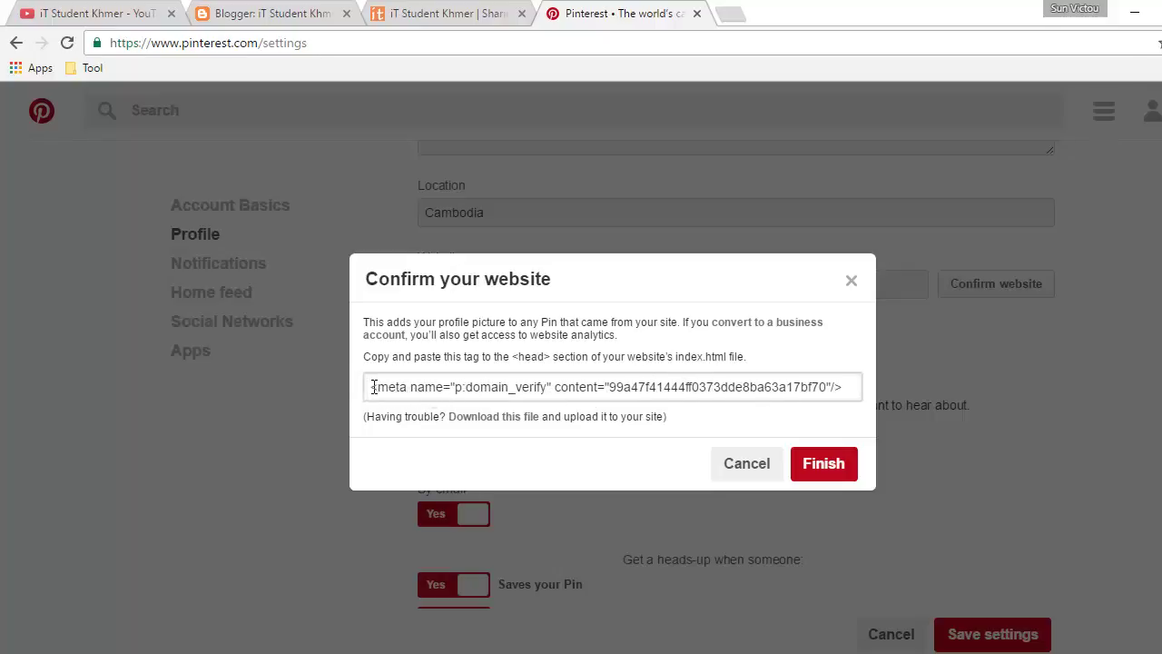
pyautogui.moveTo(374, 388); pyautogui.dragTo(884, 420)
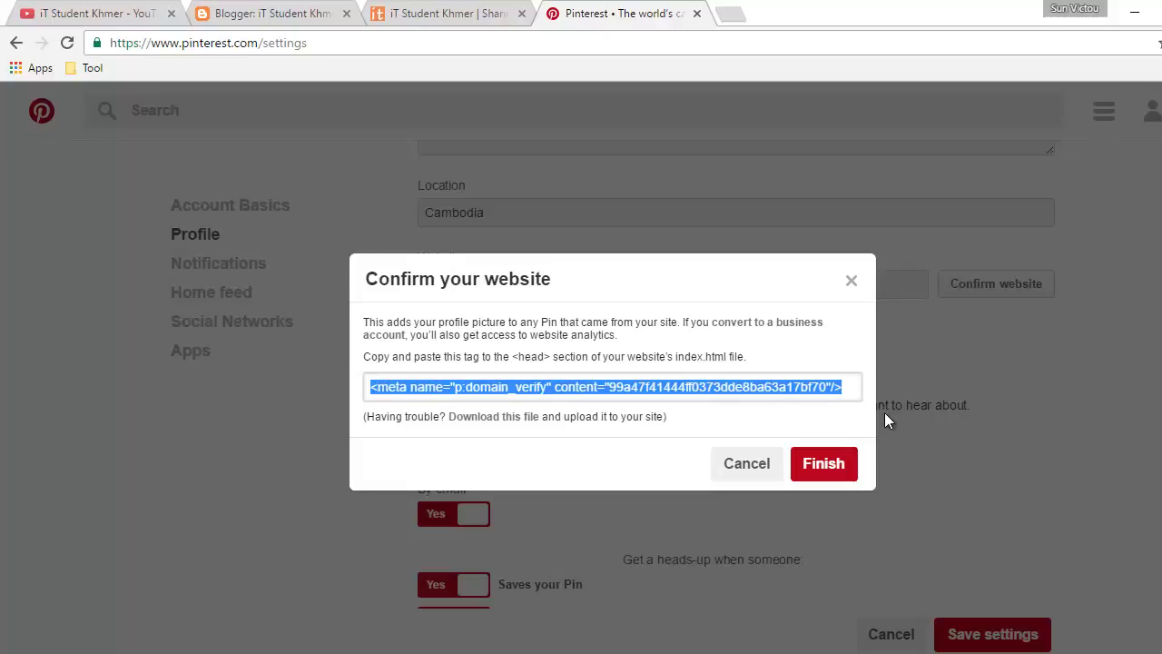
pyautogui.rightClick(779, 382)
pyautogui.click(821, 399)
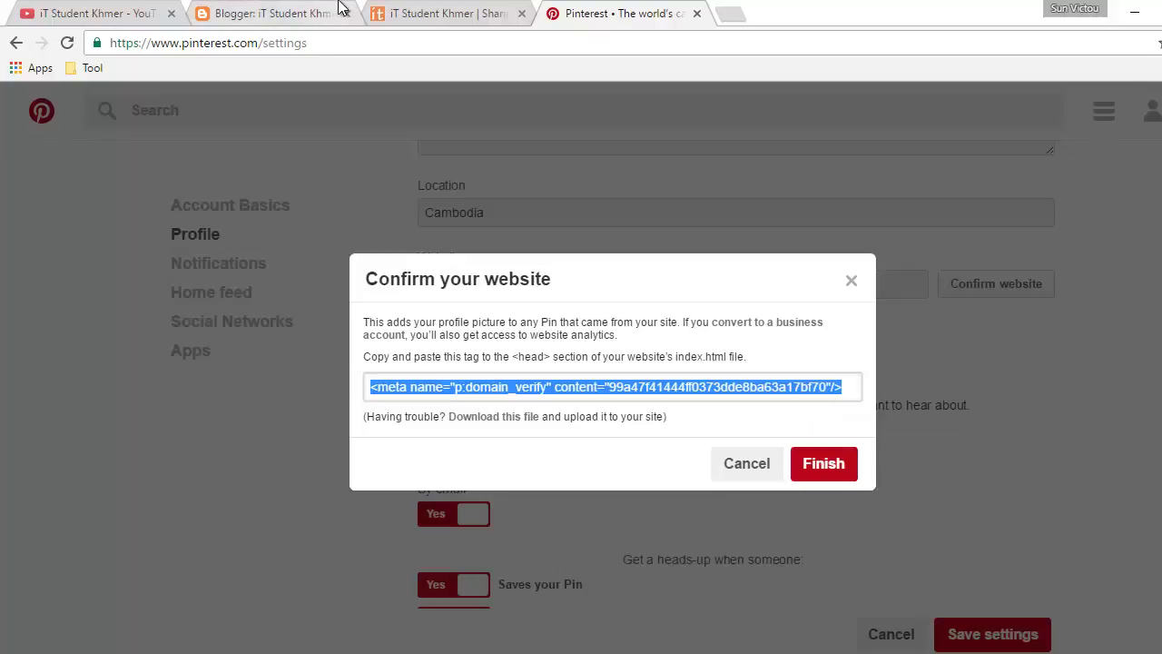
# Switch to Blogger, open the blog template's HTML for editing and insert an empty line directly below the opening <head> tag.
pyautogui.click(310, 13)
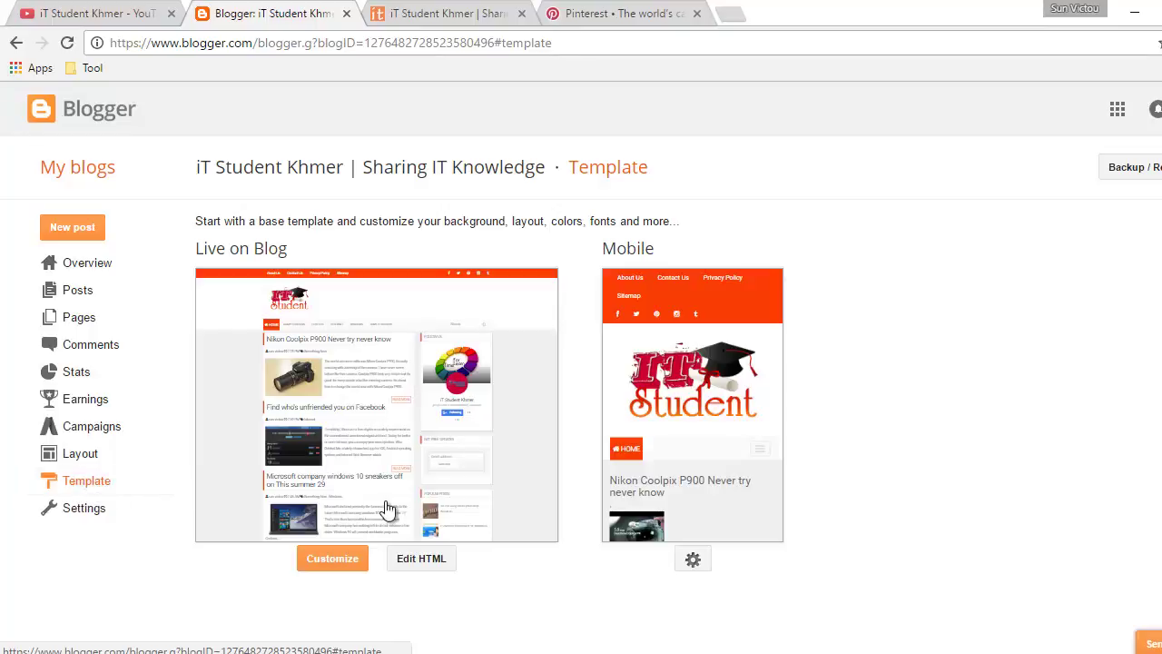
pyautogui.click(432, 559)
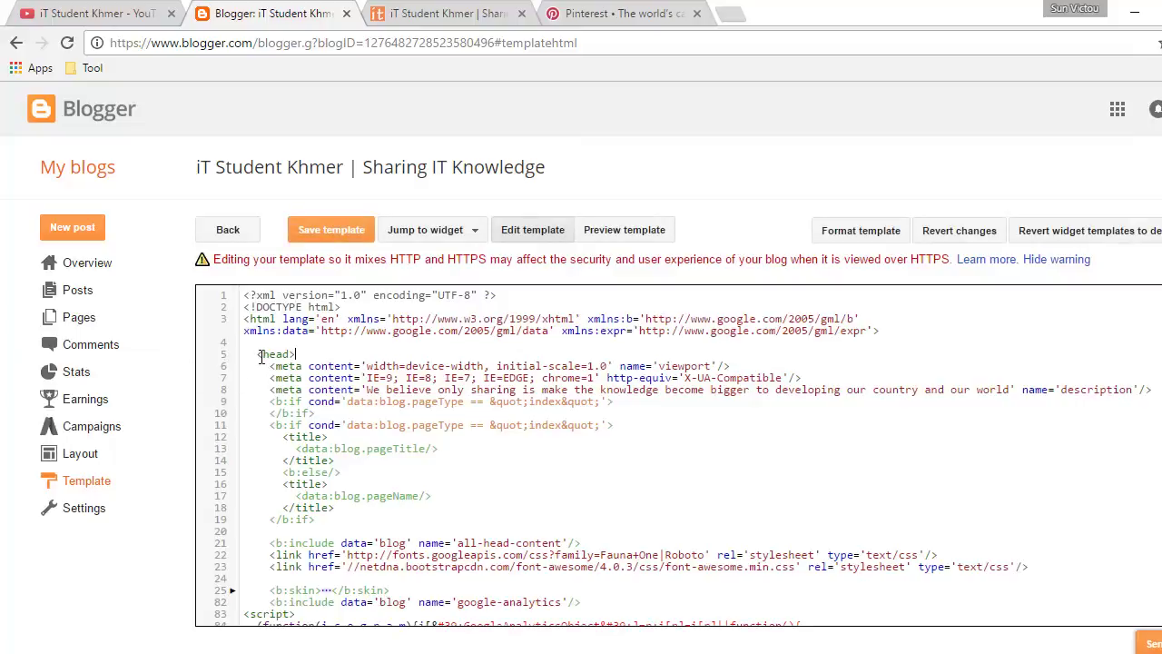
pyautogui.moveTo(257, 356); pyautogui.dragTo(309, 355)
pyautogui.click(311, 355)
pyautogui.press('Return')
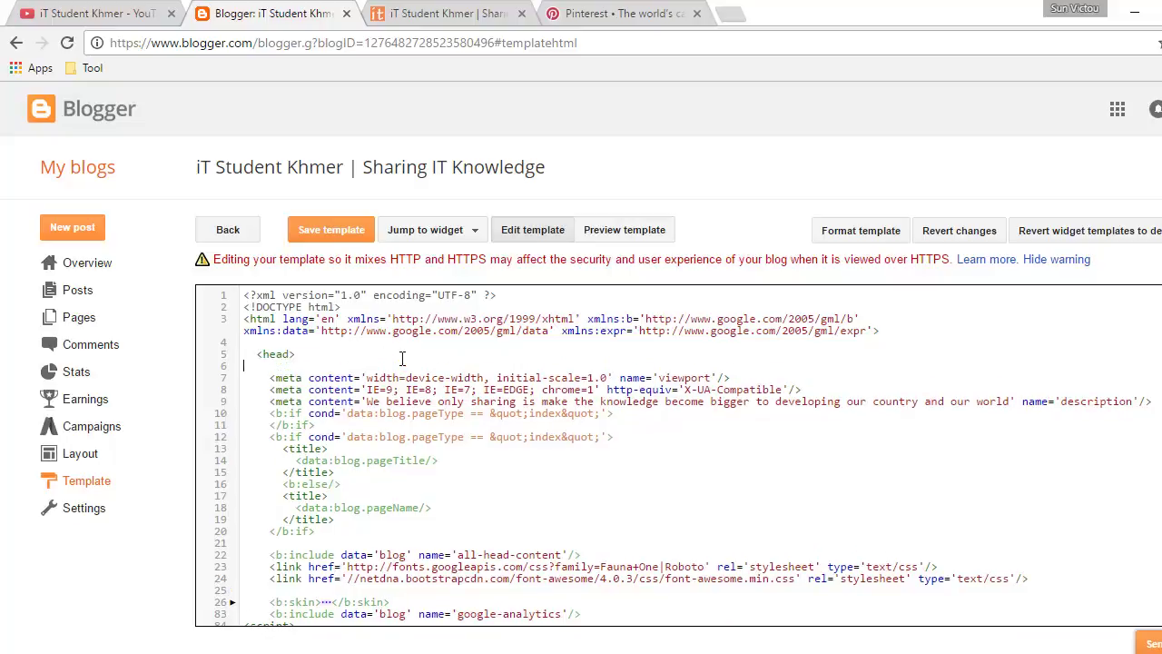
# Paste the copied Pinterest verification meta tag into the empty line below <head> and save the template.
pyautogui.rightClick(285, 366)
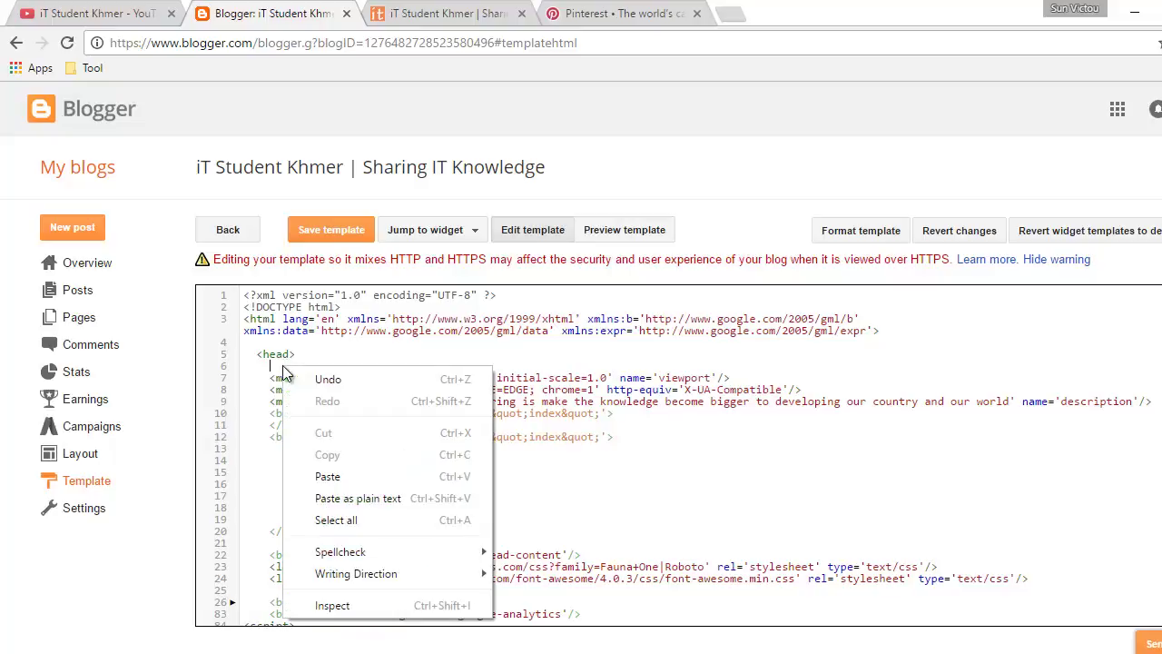
pyautogui.click(341, 477)
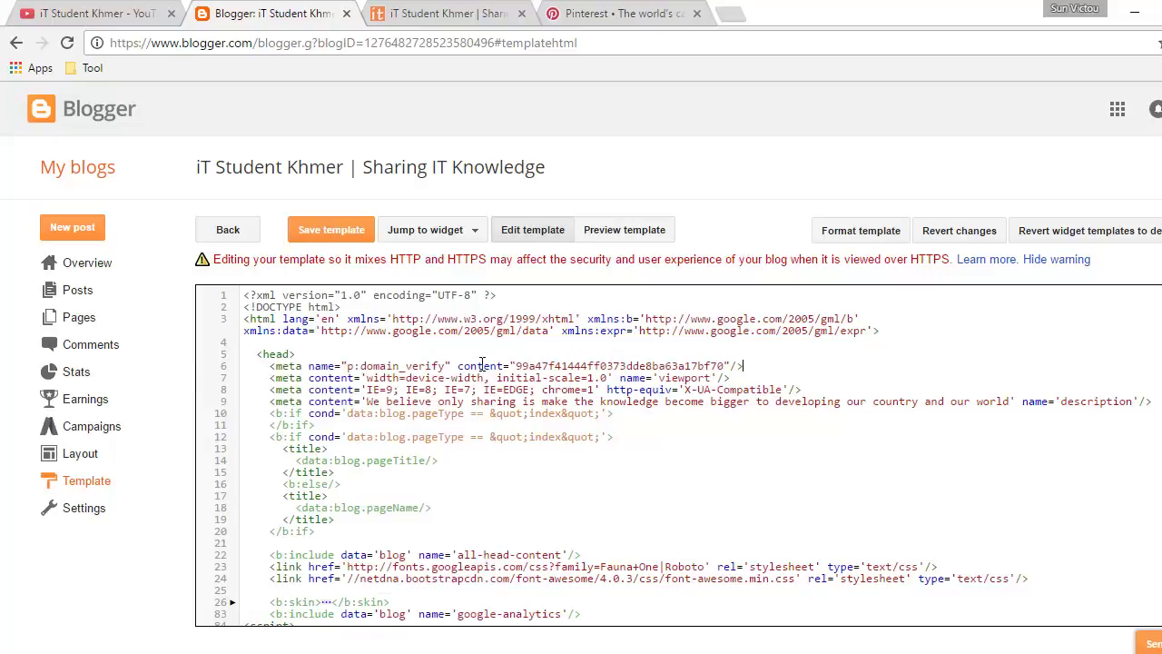
pyautogui.click(511, 365)
pyautogui.click(324, 239)
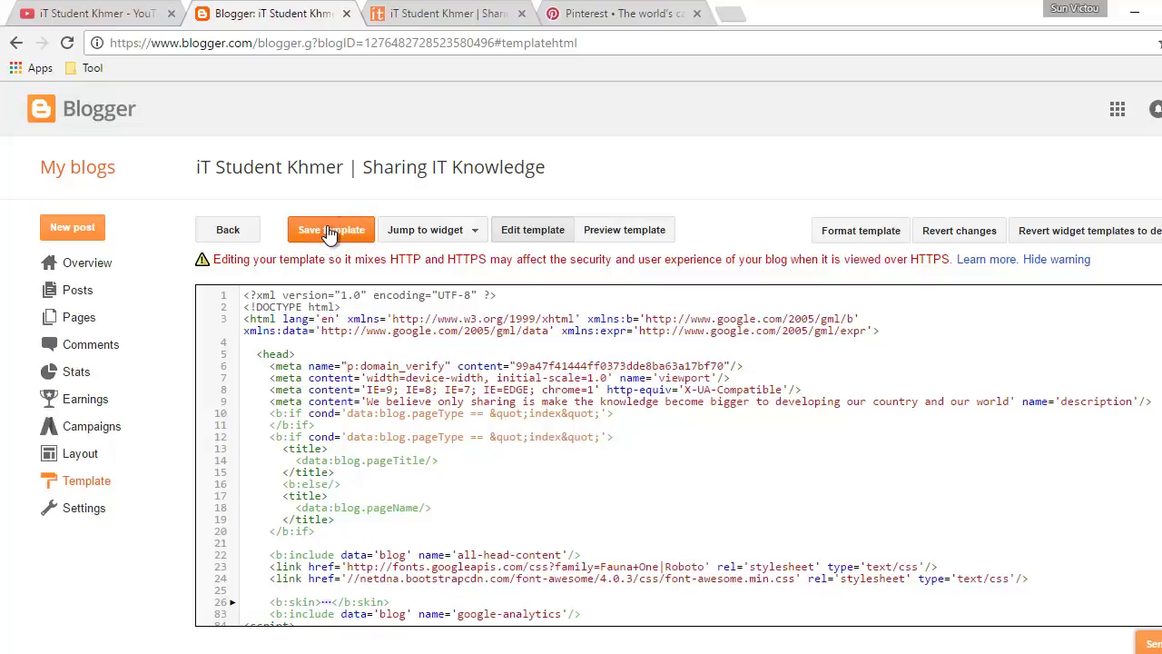
# Switch back to Pinterest and finish the website confirmation, dismissing the notice and submitting the confirmation a second time.
pyautogui.click(623, 11)
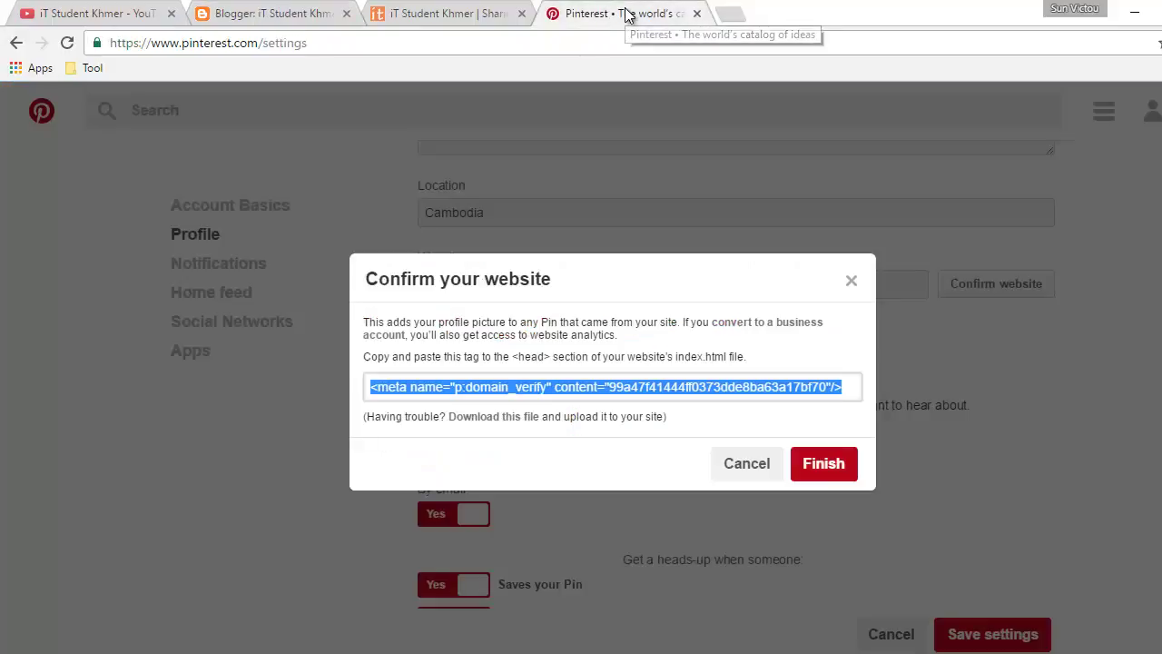
pyautogui.click(823, 469)
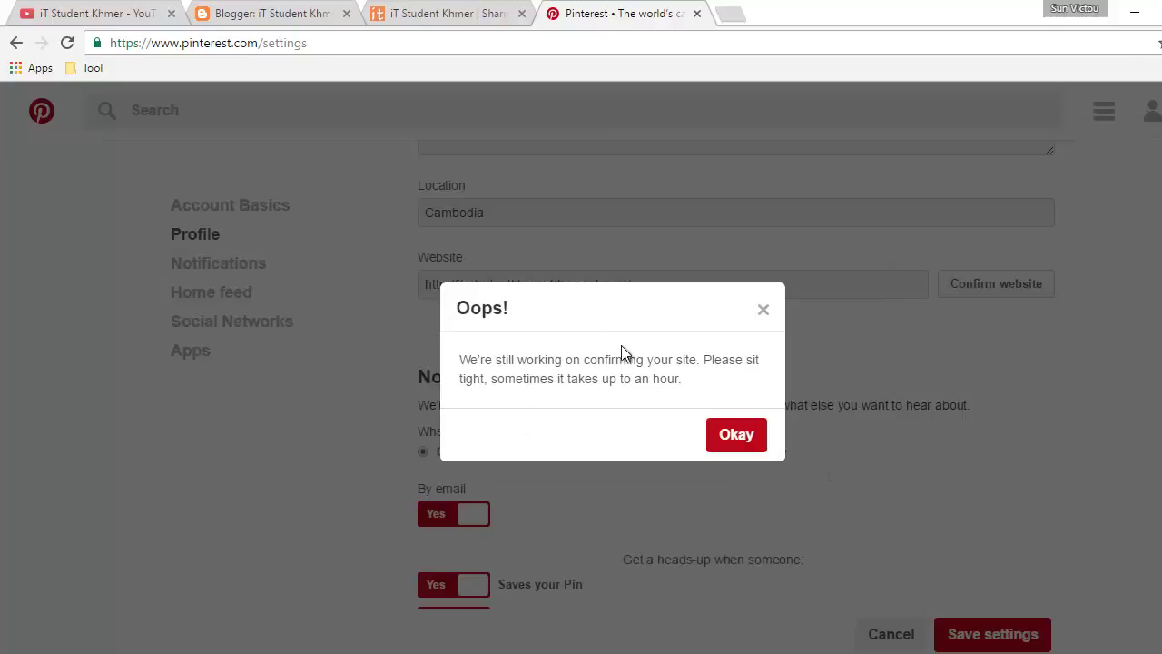
pyautogui.click(738, 434)
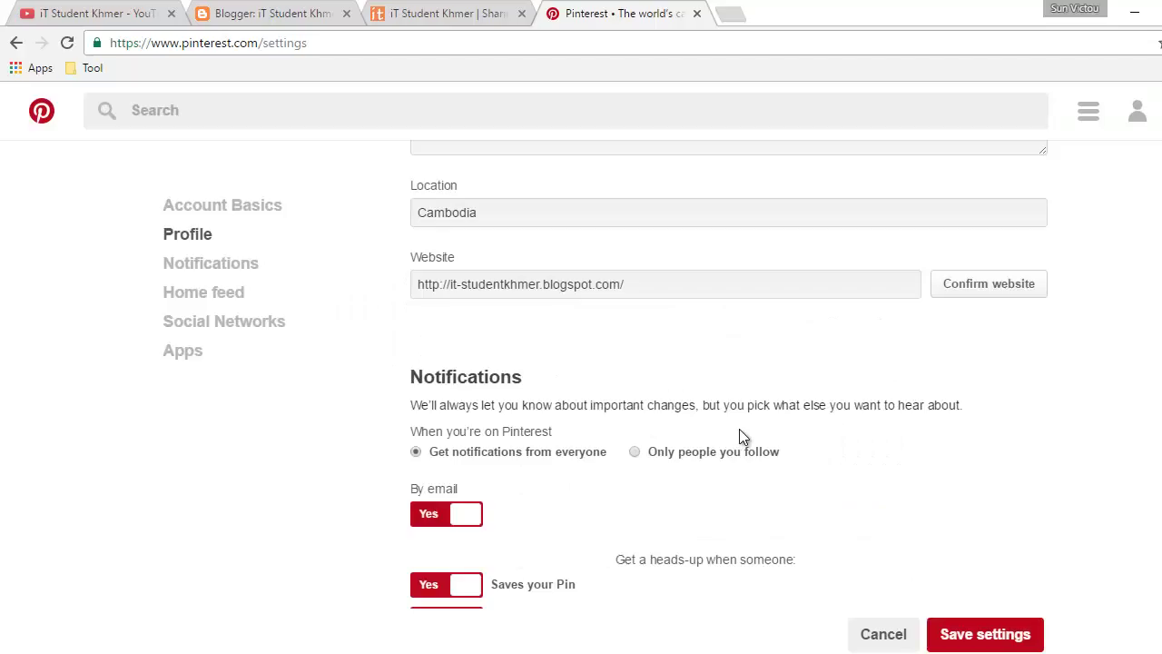
pyautogui.click(977, 286)
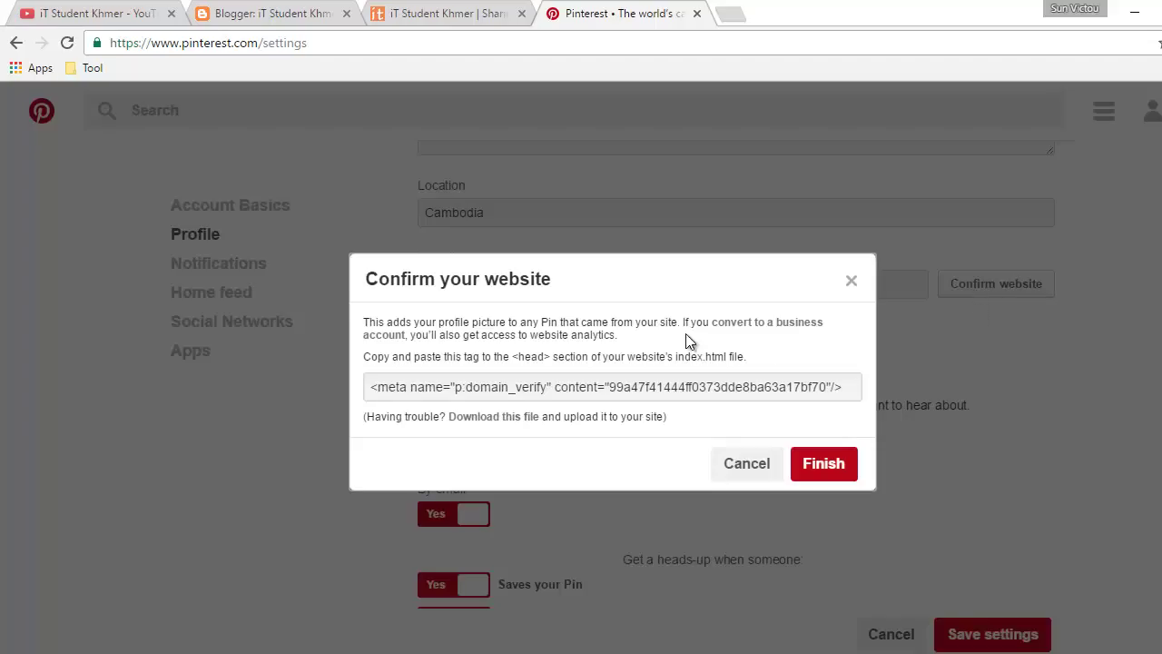
pyautogui.click(849, 467)
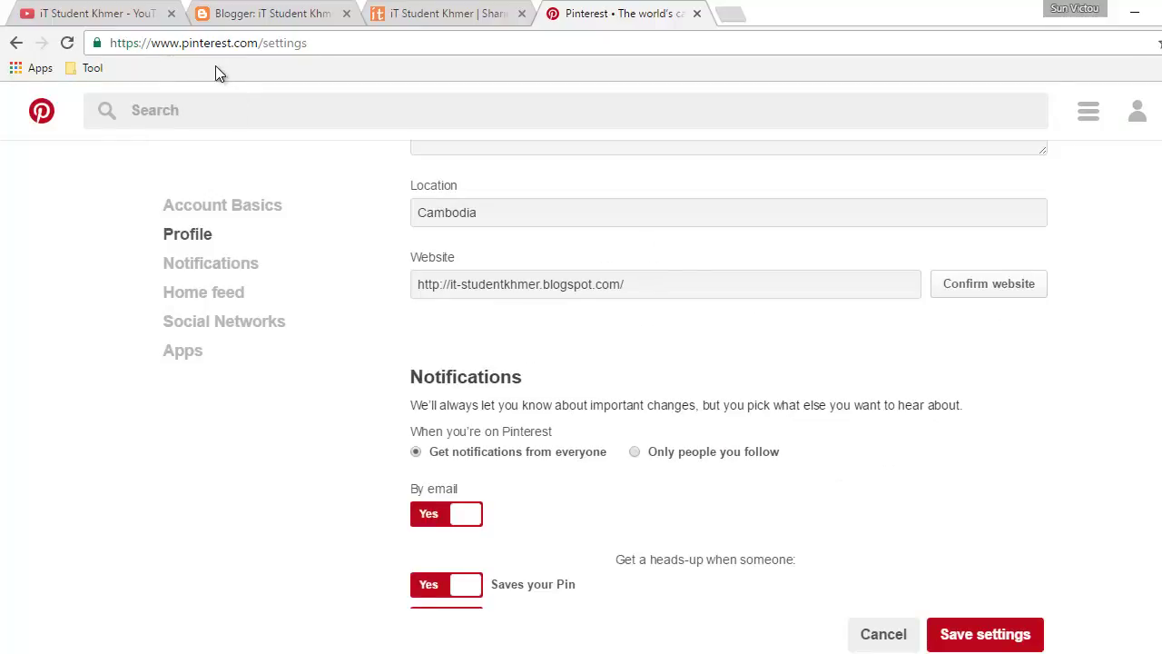
# Reload the settings page and check the confirmation status beside the Website field in the Profile section.
pyautogui.click(67, 43)
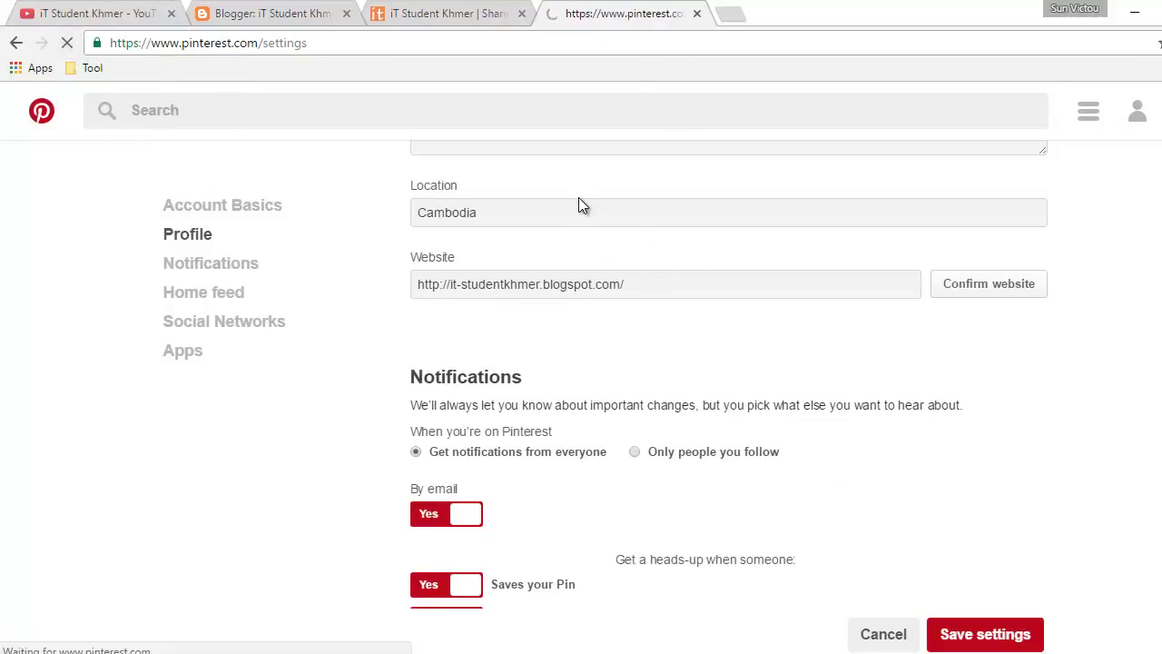
pyautogui.scroll(-5, 771, 397)
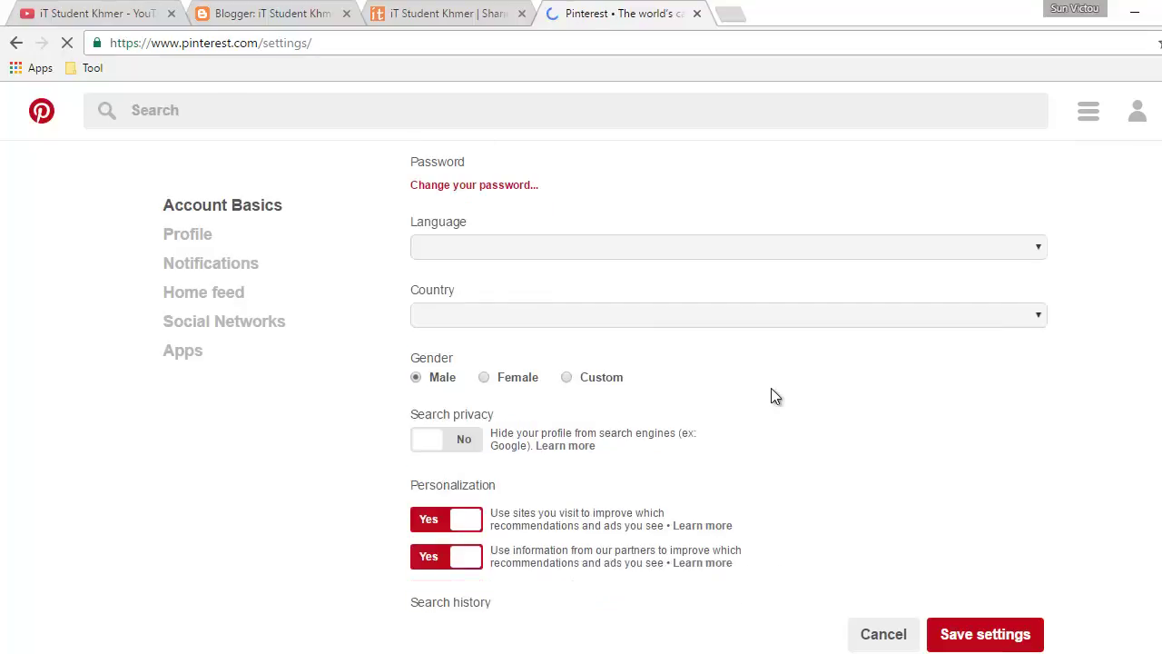
pyautogui.scroll(-5, 771, 387)
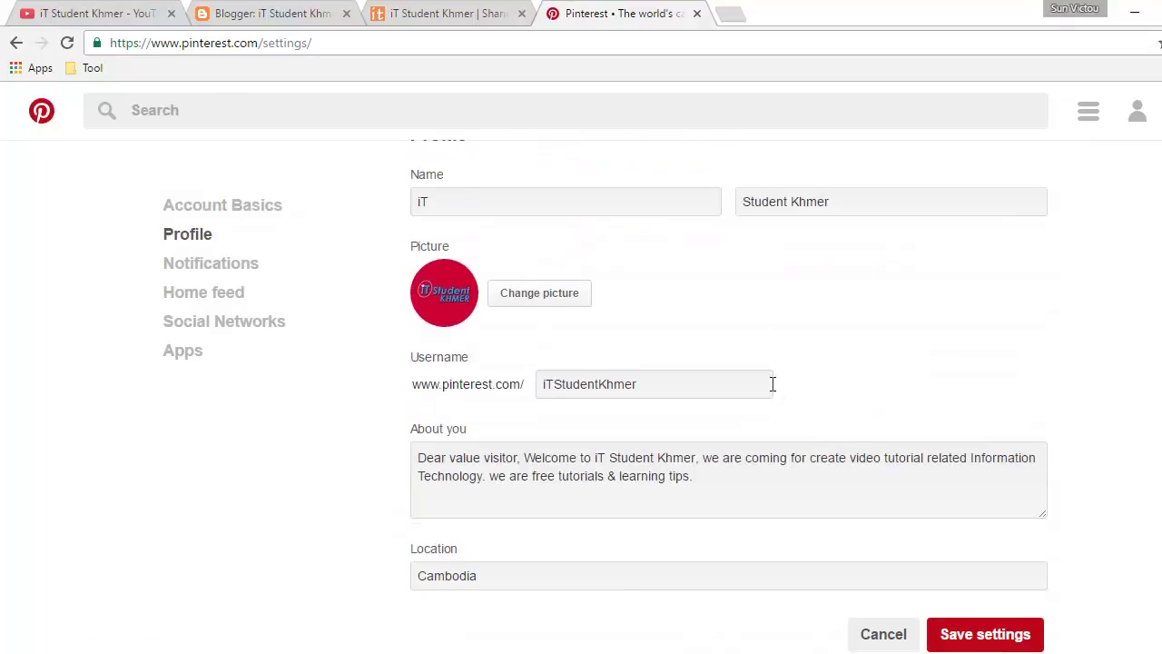
pyautogui.scroll(-2, 771, 384)
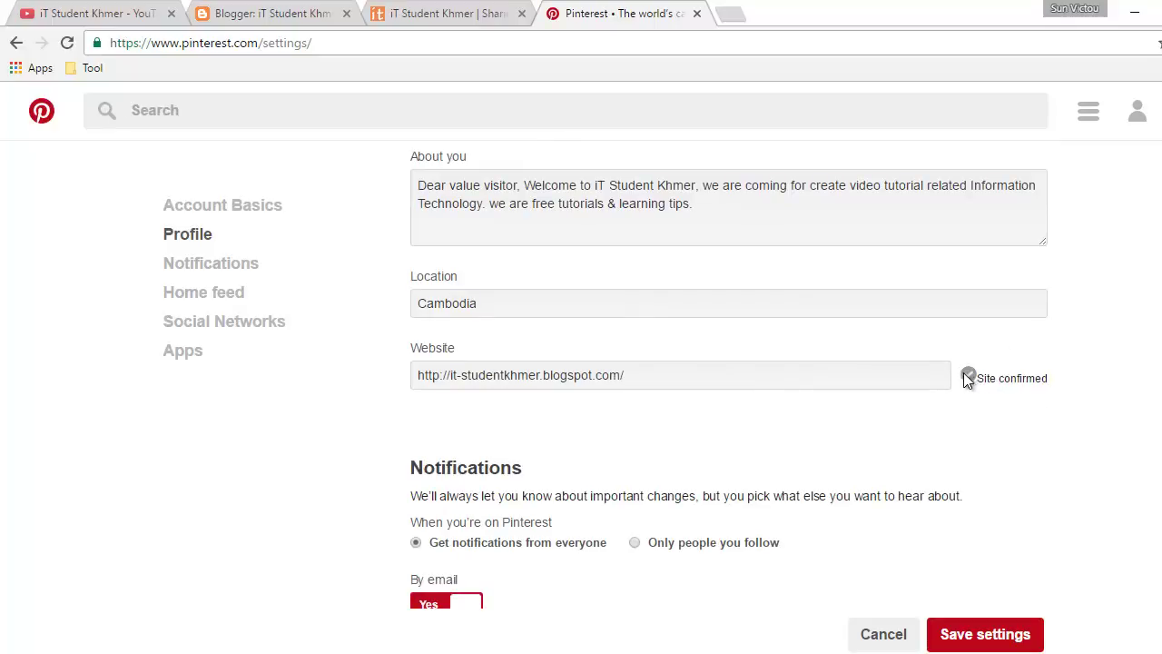
pyautogui.moveTo(1062, 380); pyautogui.dragTo(976, 379)
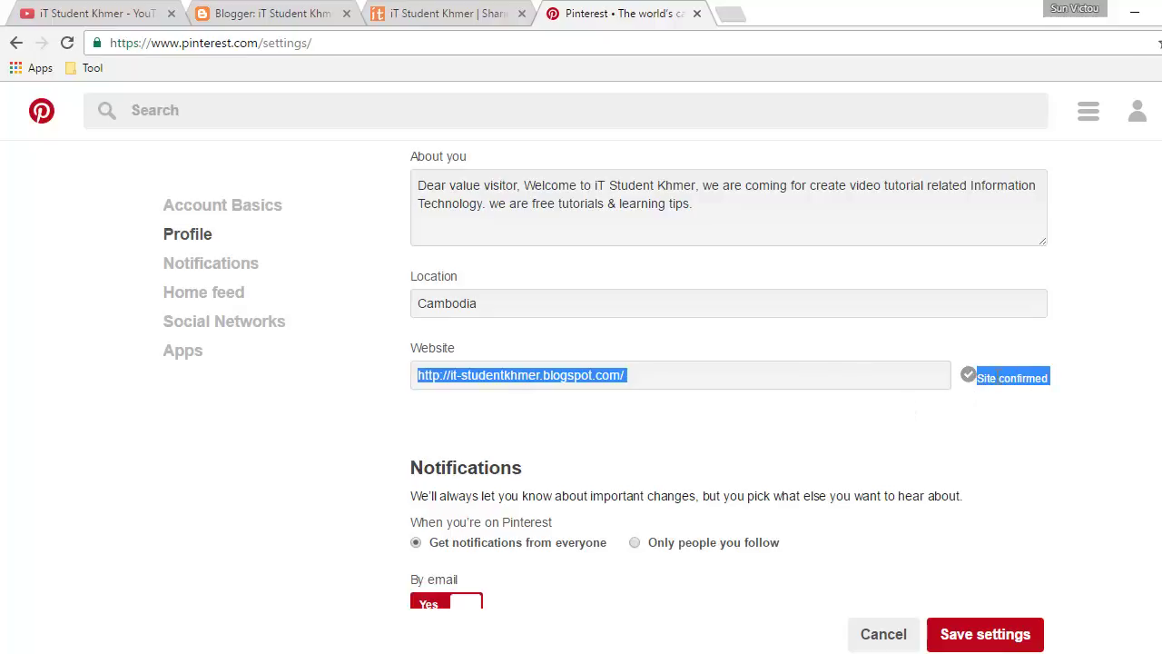